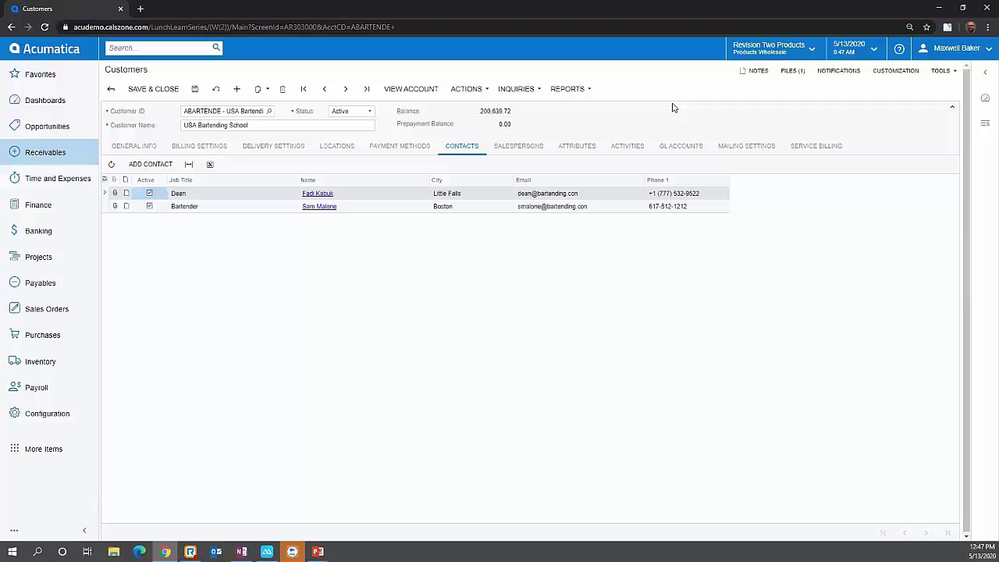
Review the activities logged for the customer USA Bartending School
{"action": "left_click", "coordinate": [627, 147]}
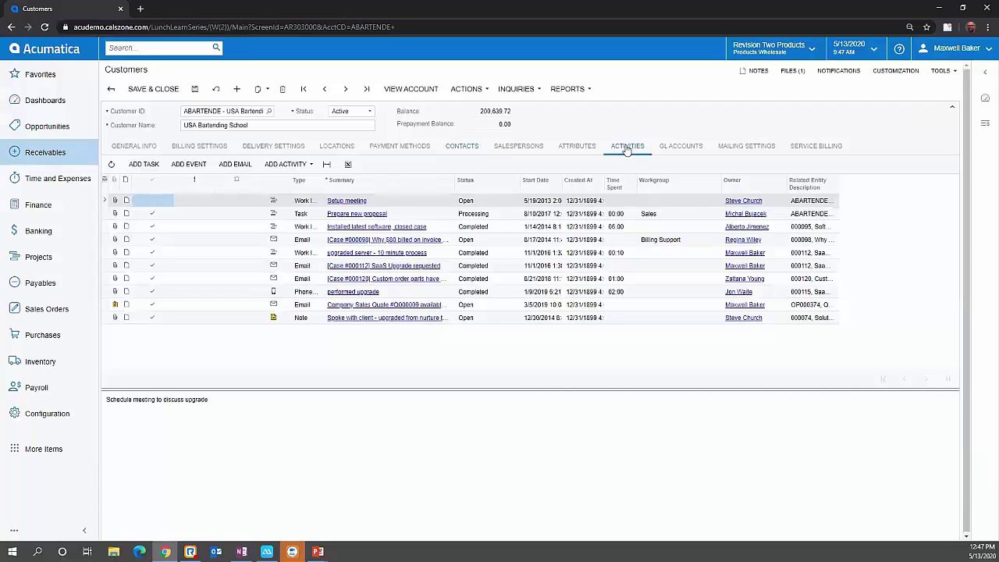
{"action": "left_click", "coordinate": [818, 228]}
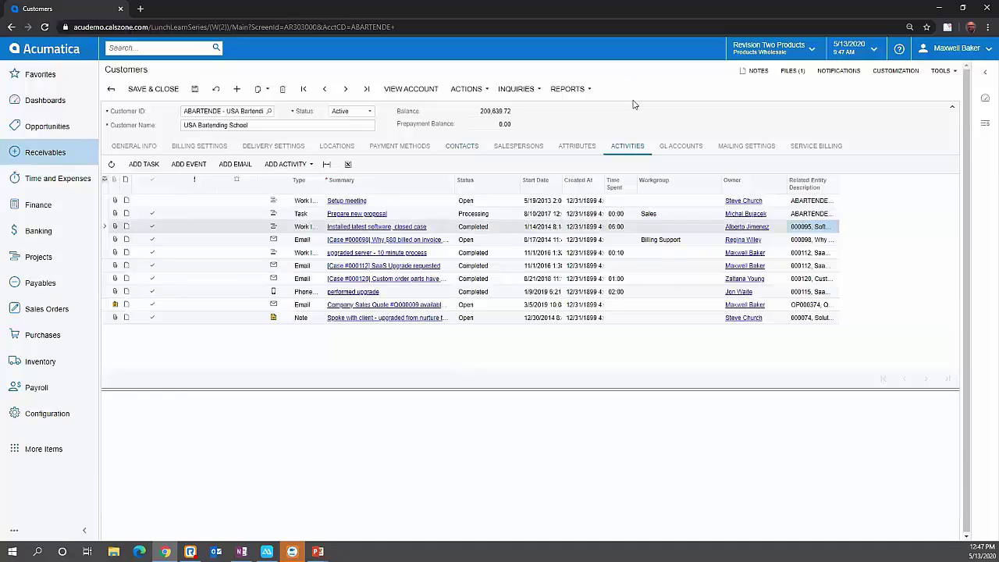
Add a new contact to USA Bartending School by pasting from the BE-NewContactDemo template, and save and close the contact
{"action": "left_click", "coordinate": [472, 146]}
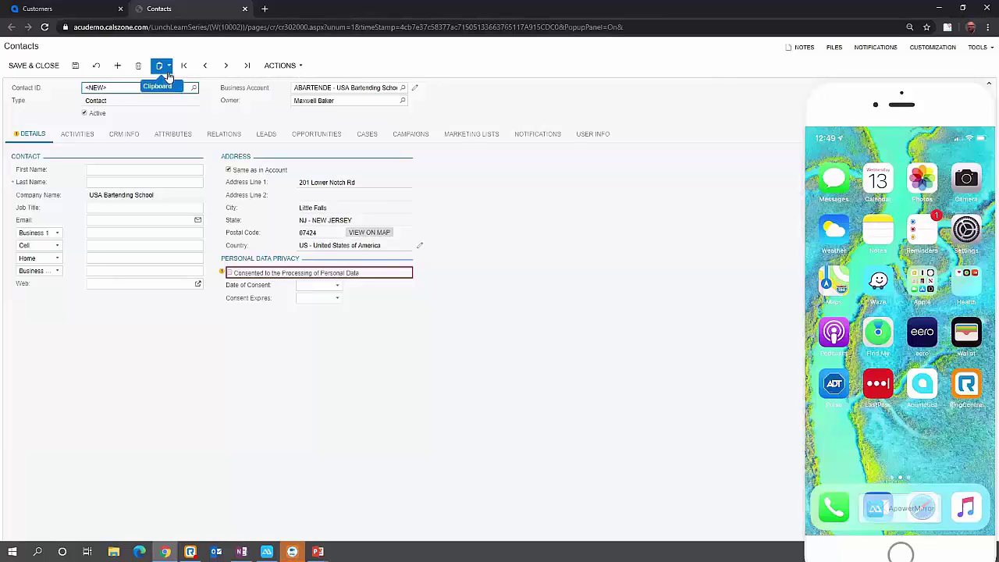
{"action": "left_click", "coordinate": [167, 70]}
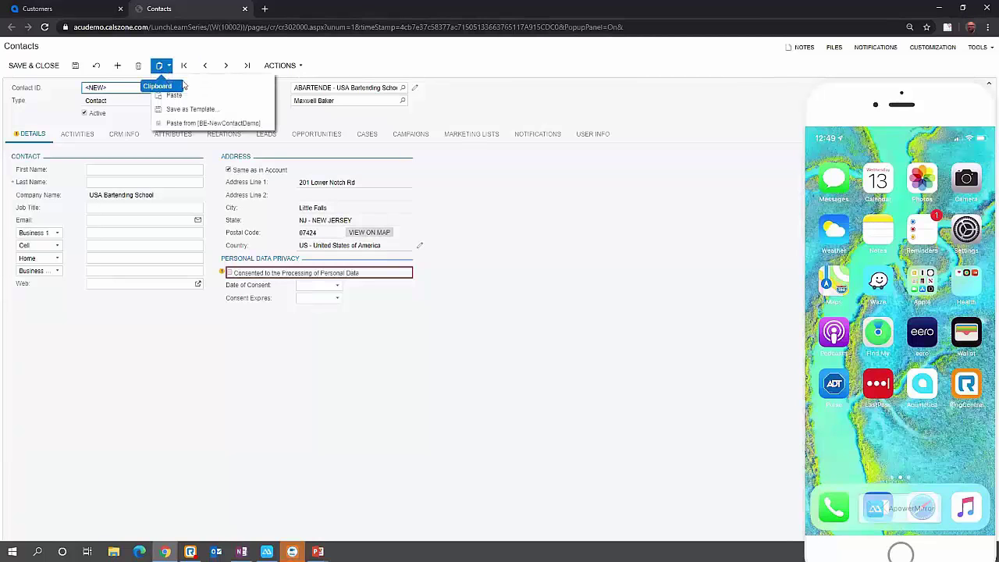
{"action": "left_click", "coordinate": [204, 124]}
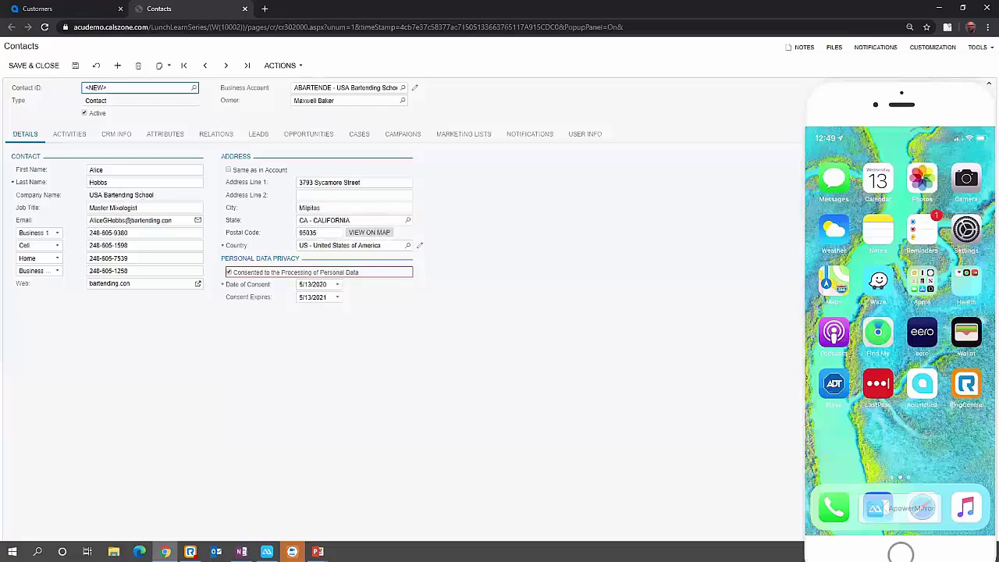
{"action": "left_click", "coordinate": [17, 68]}
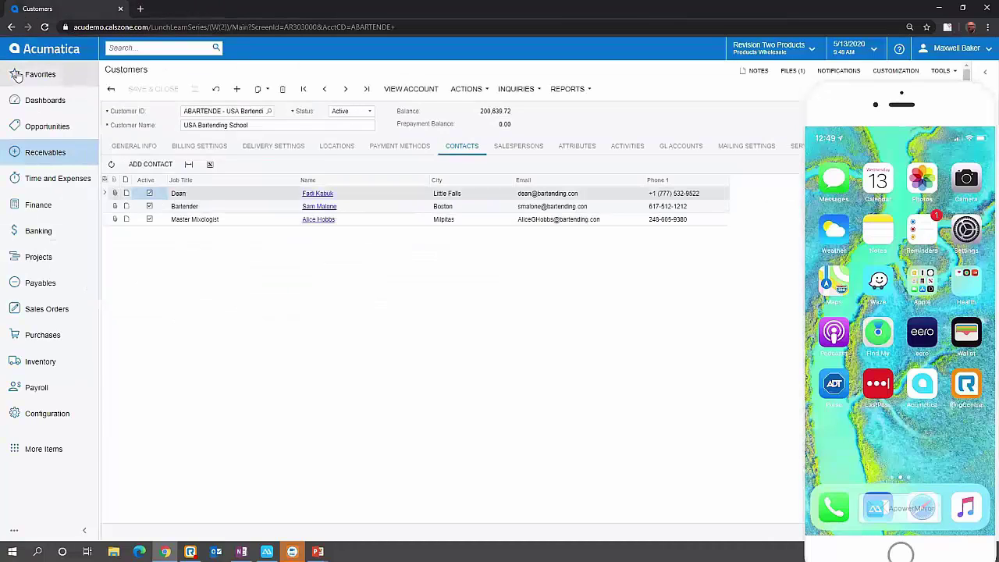
Open the Master Mixologist contact and view its activities
{"action": "left_click", "coordinate": [207, 221]}
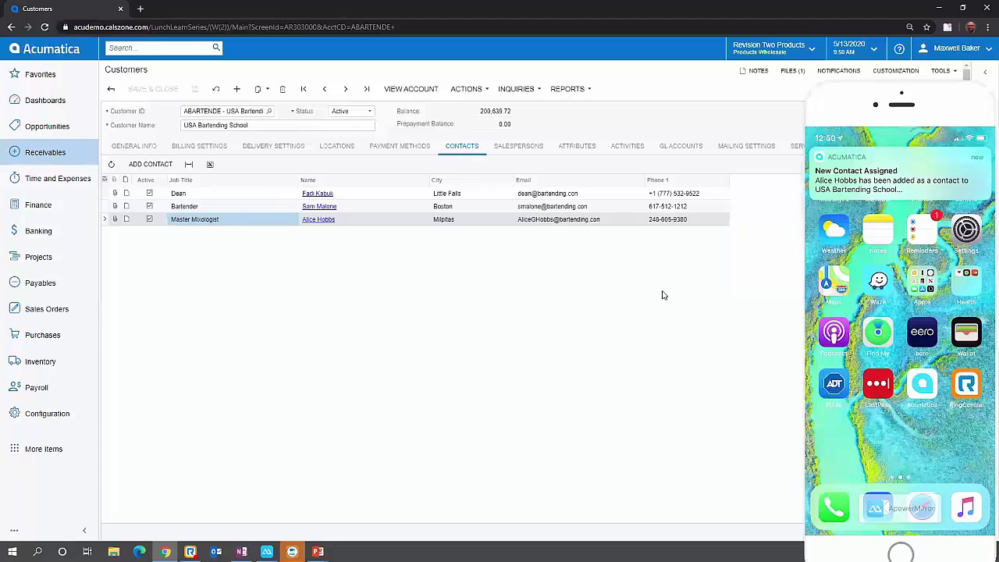
{"action": "left_click", "coordinate": [321, 221]}
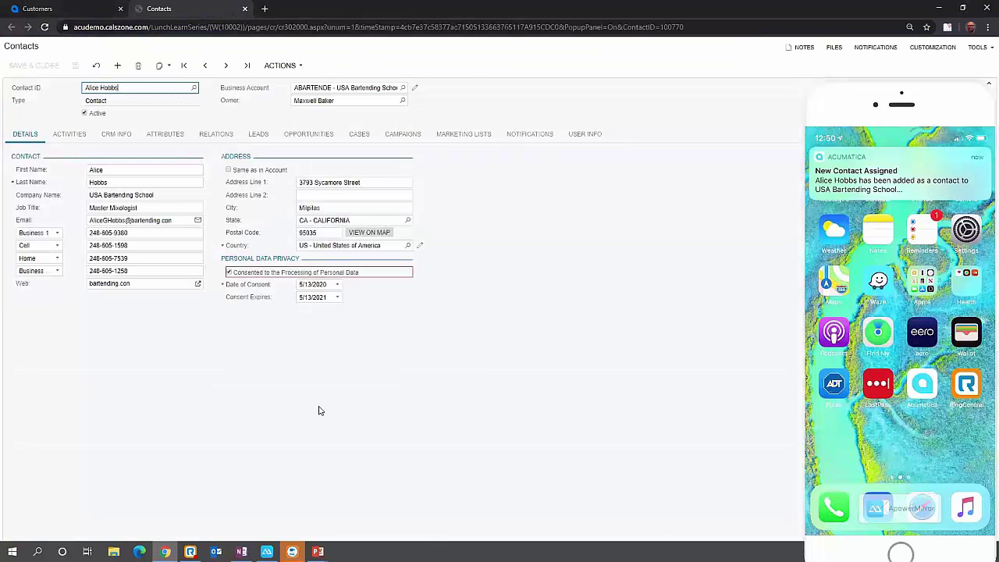
{"action": "left_click", "coordinate": [72, 135]}
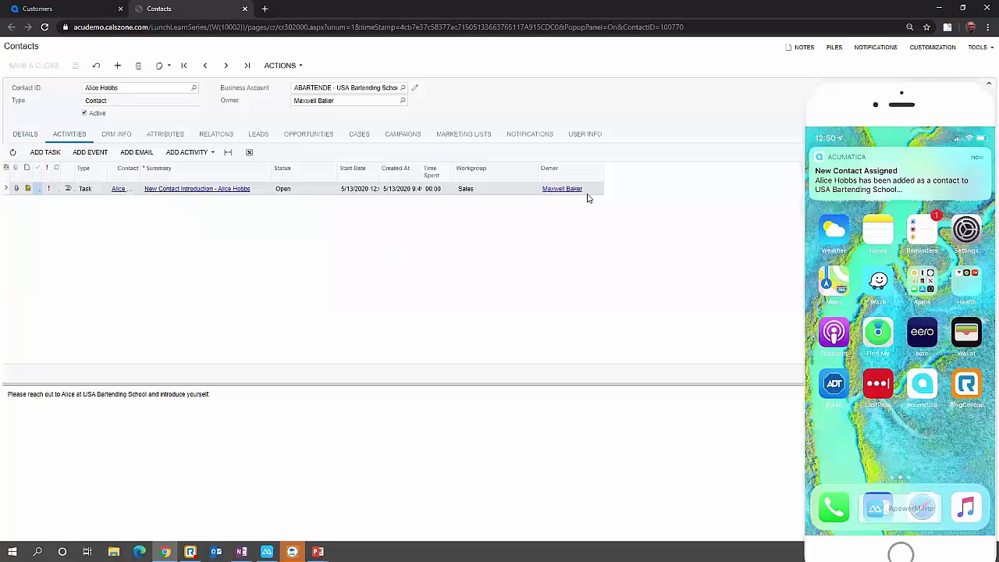
Refresh the activities list of USA Bartending School and select the New Contact Introduction task
{"action": "left_click", "coordinate": [74, 8]}
{"action": "left_click", "coordinate": [636, 148]}
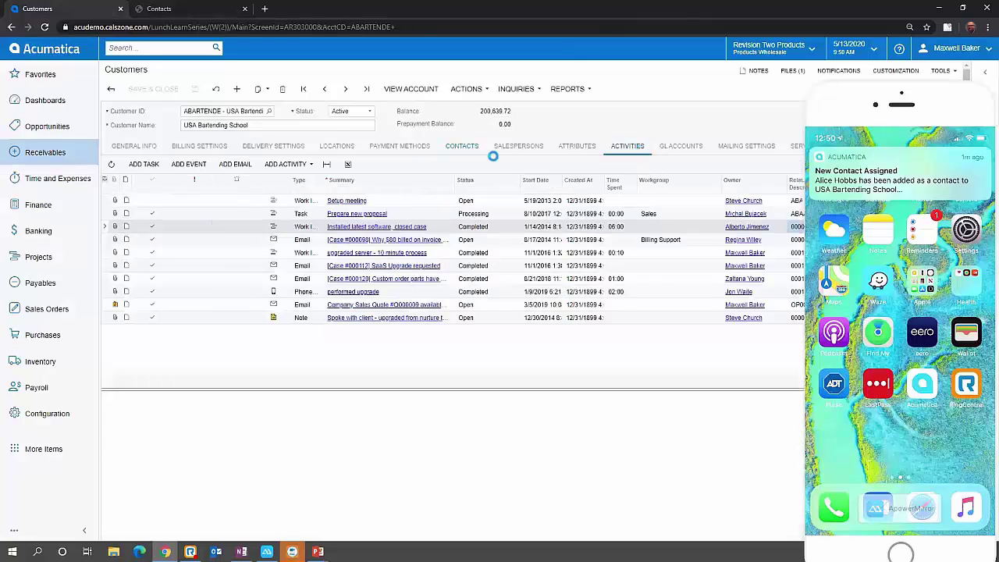
{"action": "left_click", "coordinate": [113, 165]}
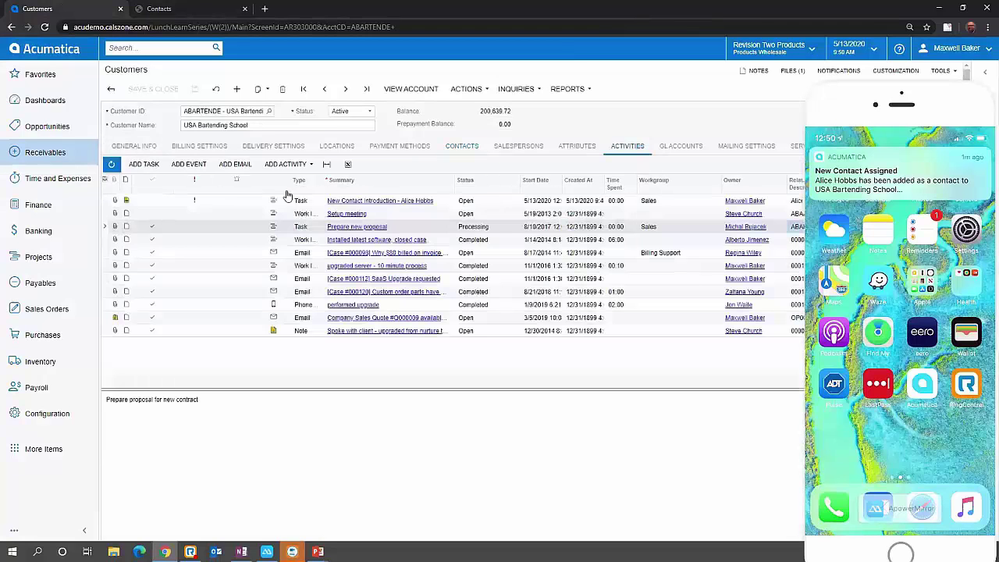
{"action": "left_click", "coordinate": [246, 200]}
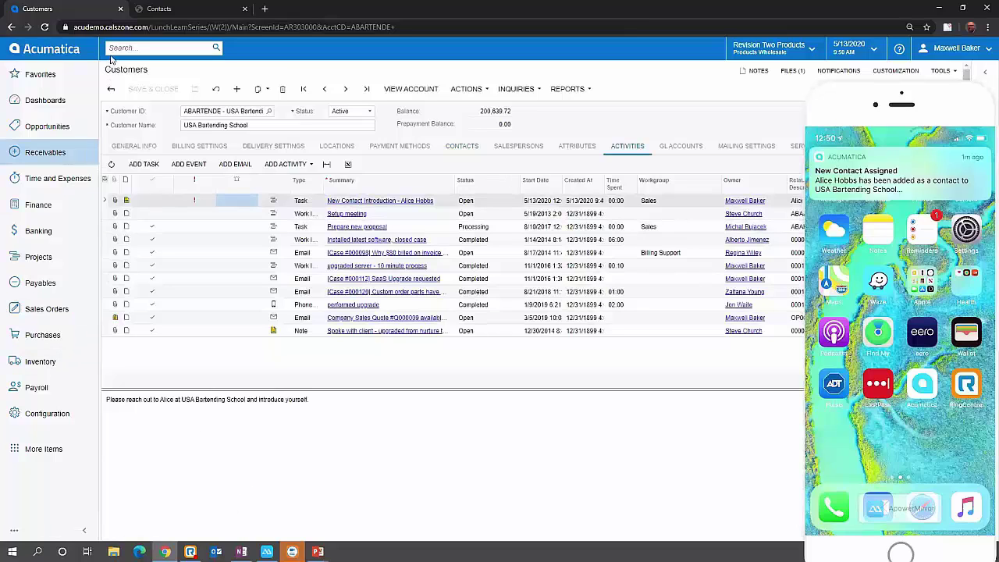
Open the Salesperson dashboard and view the New Contact Introduction task from My Tasks
{"action": "left_click", "coordinate": [44, 100]}
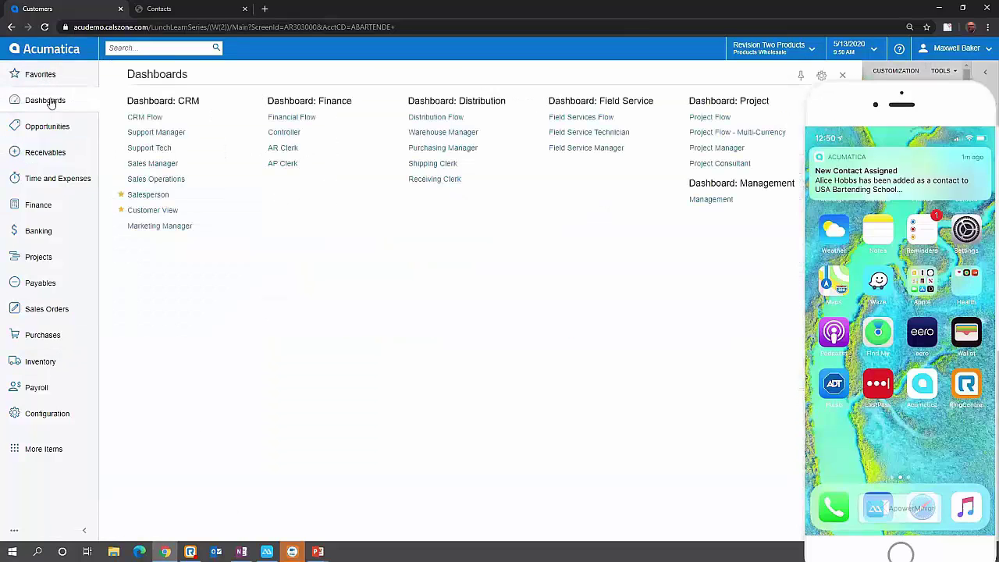
{"action": "left_click", "coordinate": [153, 194]}
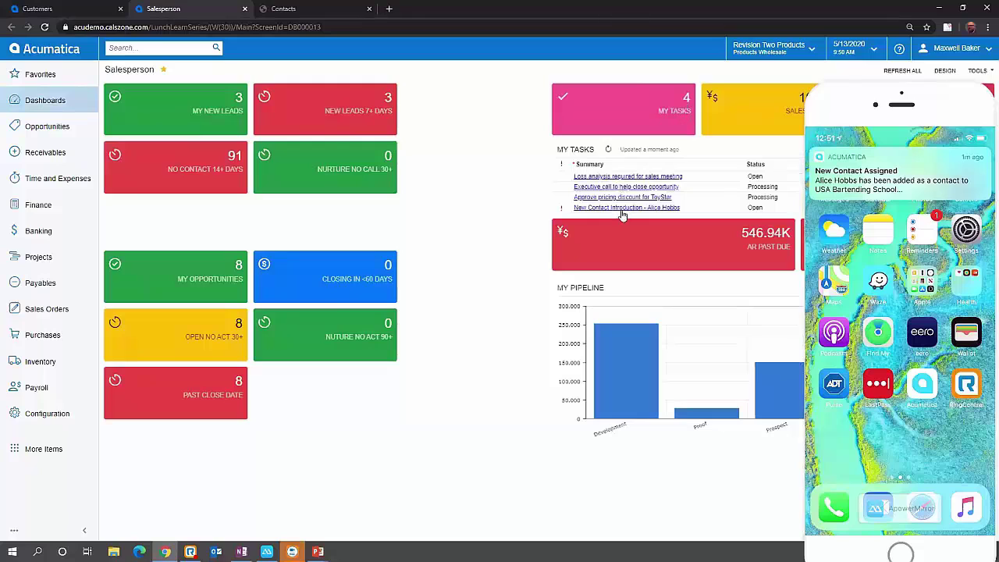
{"action": "left_click_drag", "start_coordinate": [832, 100], "coordinate": [136, 84]}
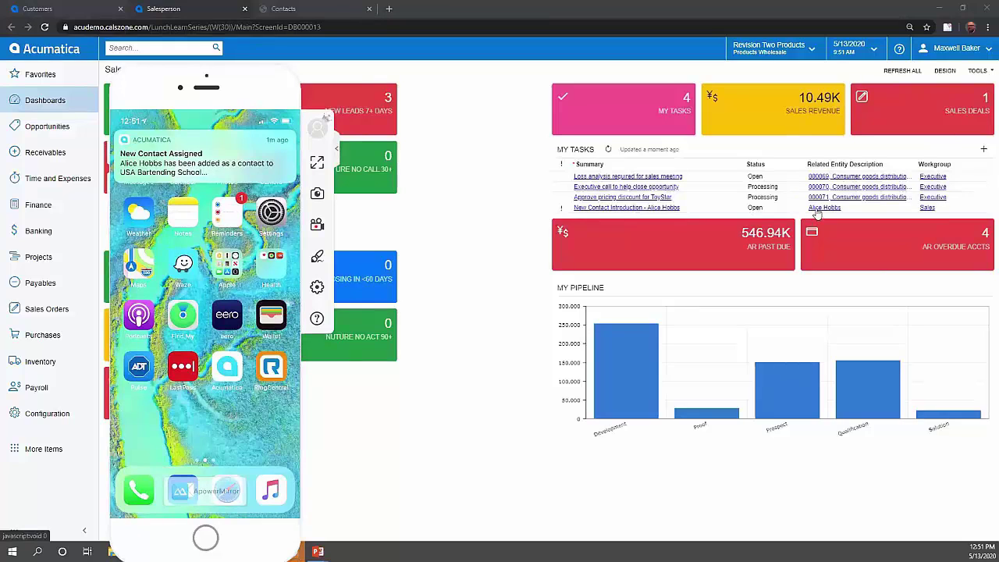
{"action": "left_click", "coordinate": [617, 208]}
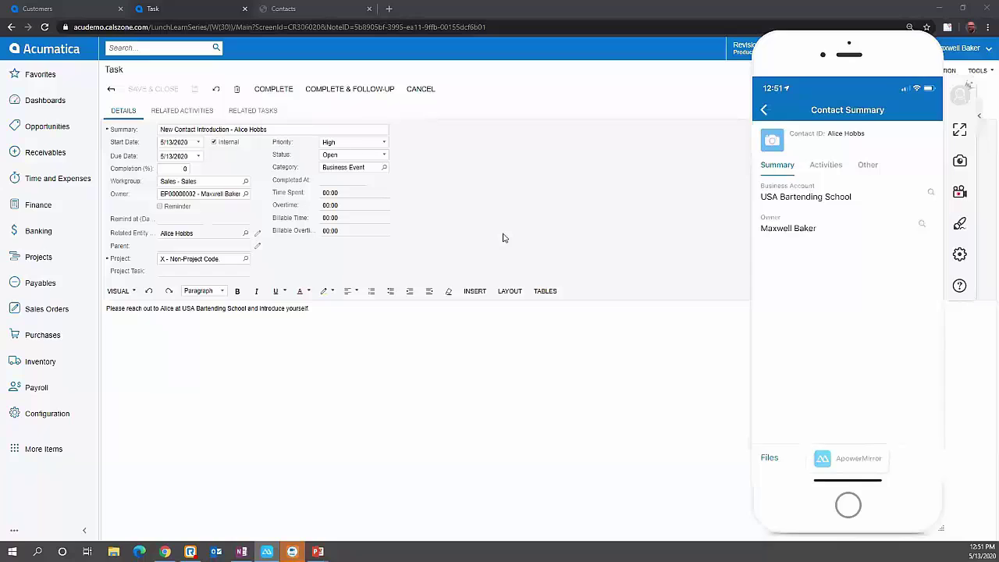
Add a photo to the Master Mixologist contact's CRM info and attach another file to the contact record
{"action": "left_click", "coordinate": [303, 10]}
{"action": "left_click", "coordinate": [30, 135]}
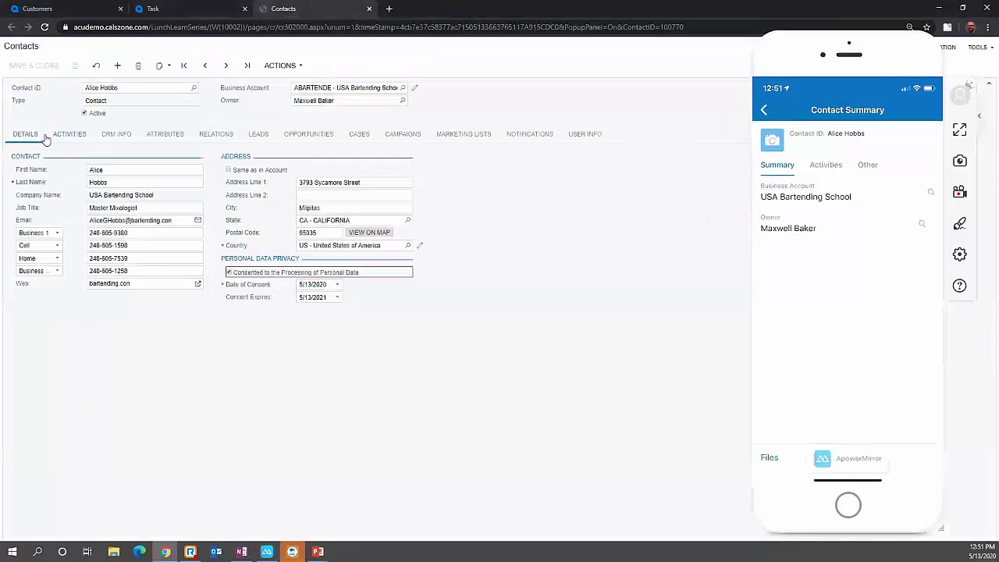
{"action": "left_click", "coordinate": [115, 135]}
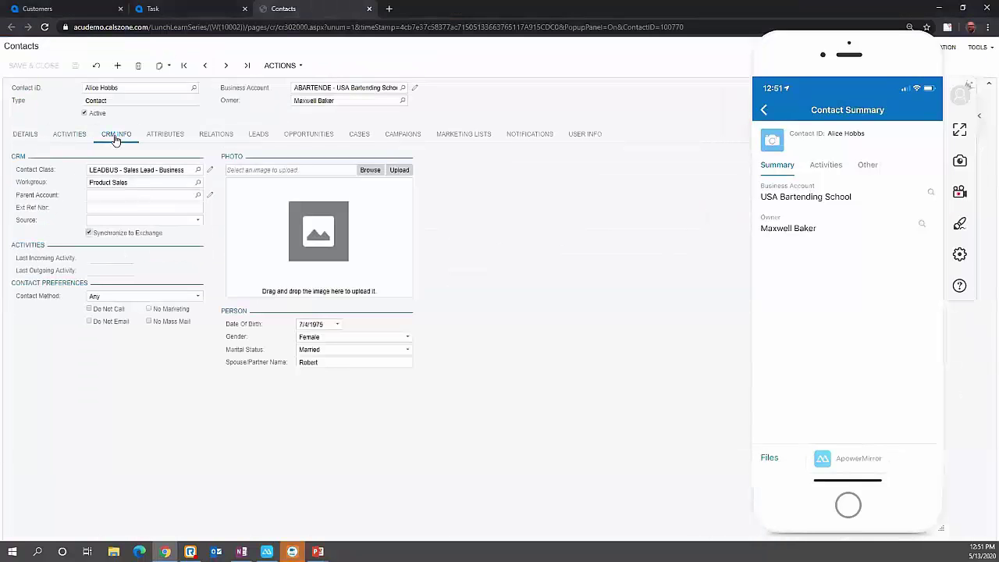
{"action": "left_click_drag", "start_coordinate": [420, 300], "coordinate": [360, 216]}
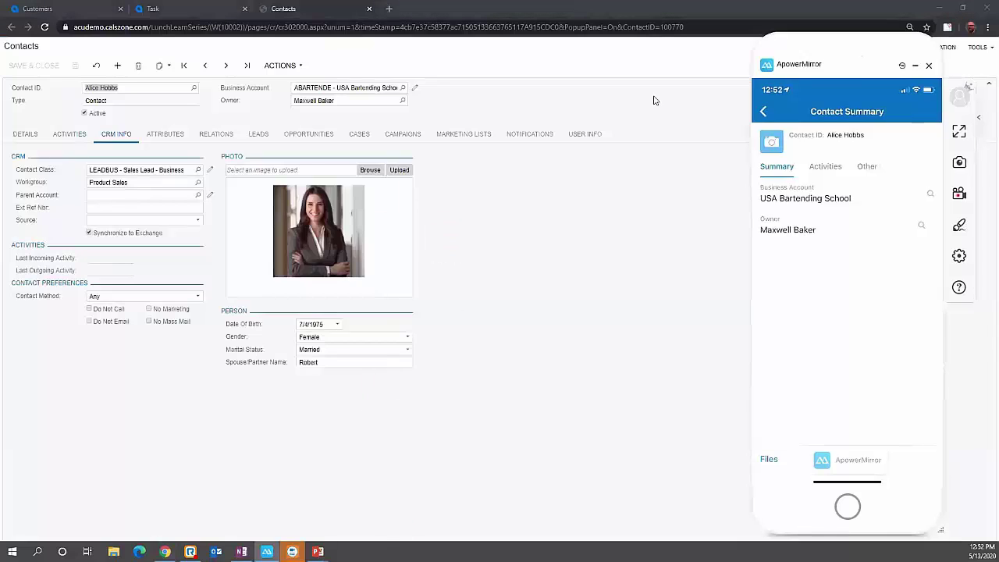
{"action": "left_click", "coordinate": [655, 100]}
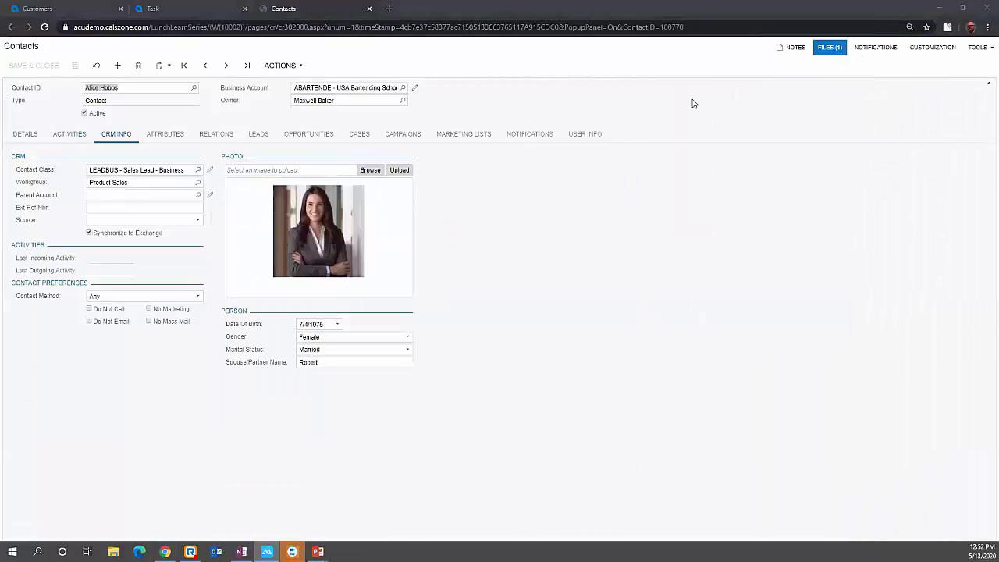
{"action": "left_click_drag", "start_coordinate": [506, 299], "coordinate": [836, 72]}
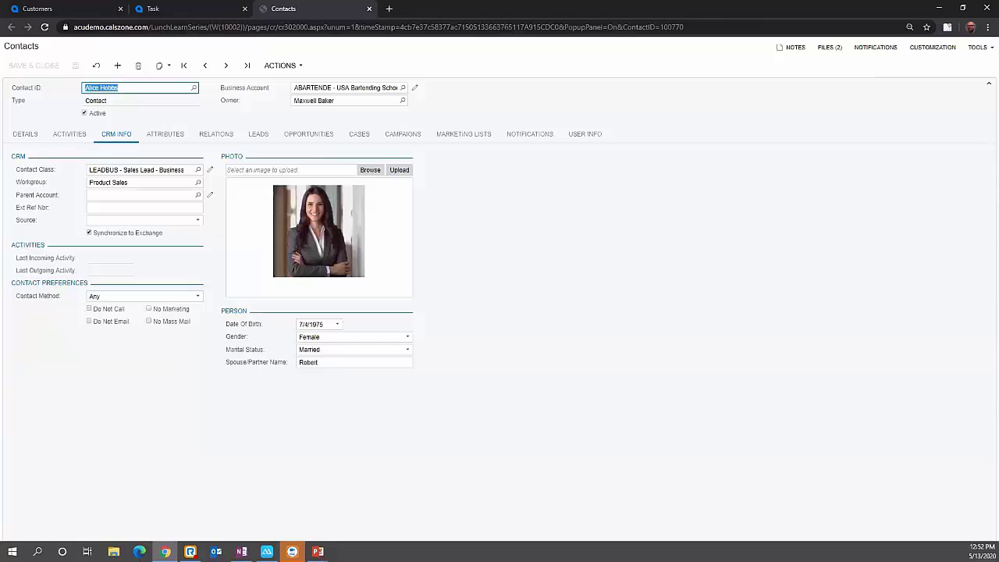
Check the contact's photo and activities in the mirrored mobile app, and move the phone mirror out of the way
{"action": "left_click_drag", "start_coordinate": [340, 201], "coordinate": [765, 66]}
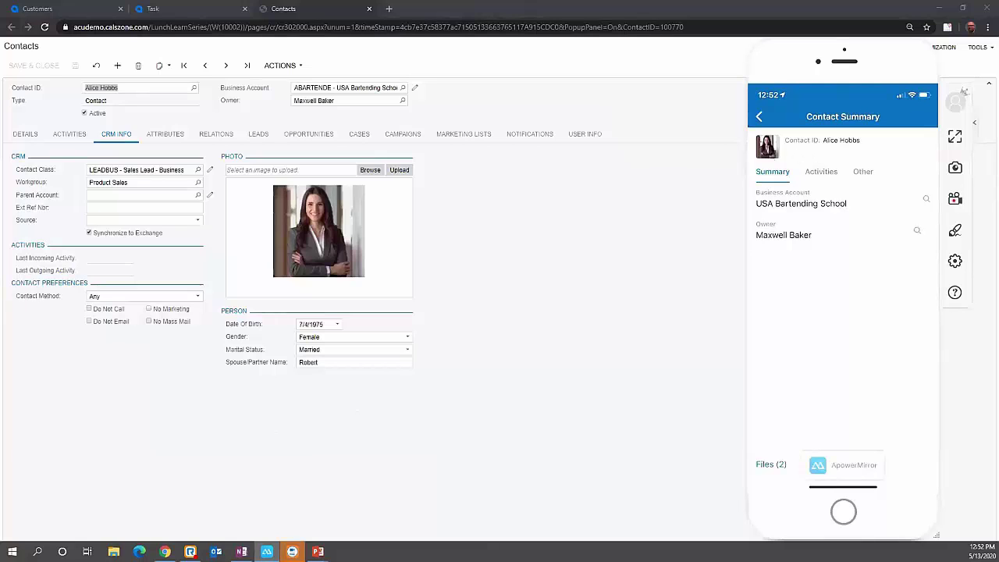
{"action": "left_click", "coordinate": [768, 148]}
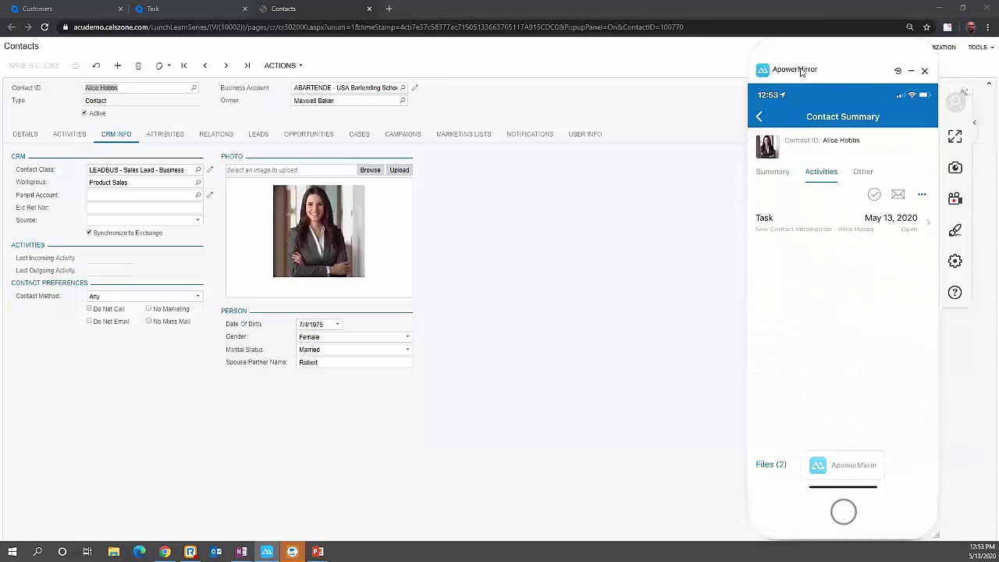
{"action": "left_click_drag", "start_coordinate": [801, 70], "coordinate": [1, 390]}
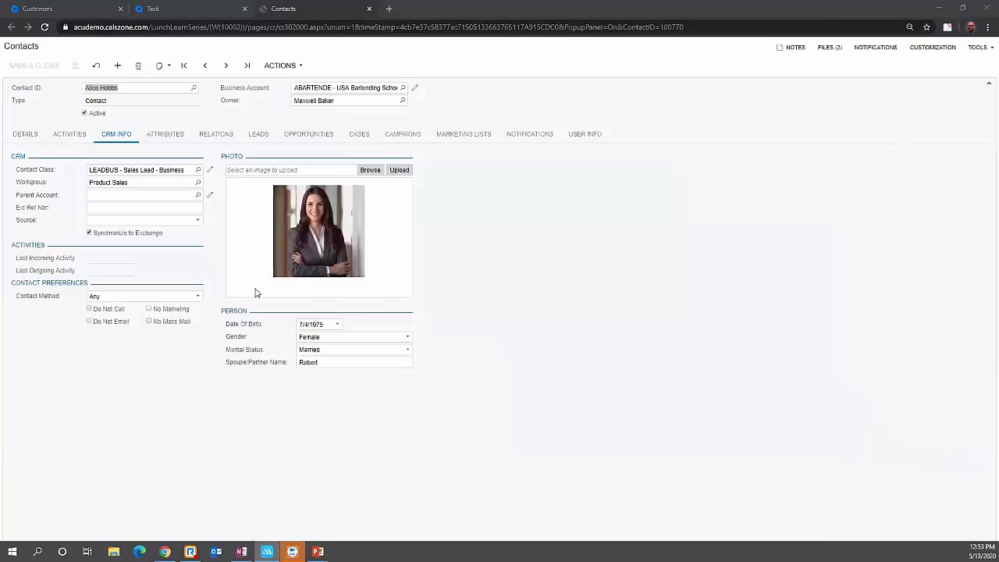
Search for the new contact's last name from the Customers screen and review the matching transactions, profiles and files
{"action": "left_click", "coordinate": [53, 9]}
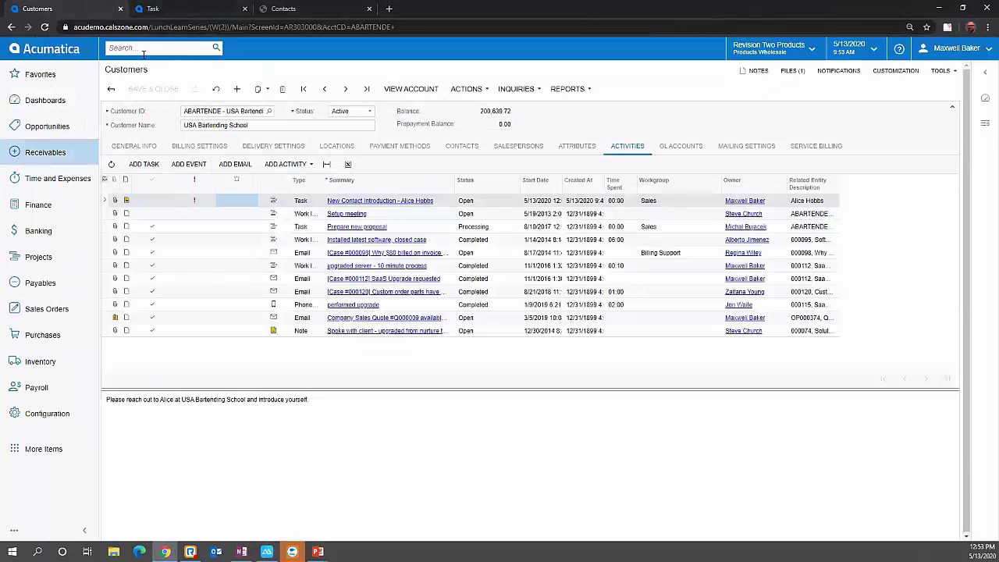
{"action": "left_click", "coordinate": [145, 50]}
{"action": "type", "text": "hobbs"}
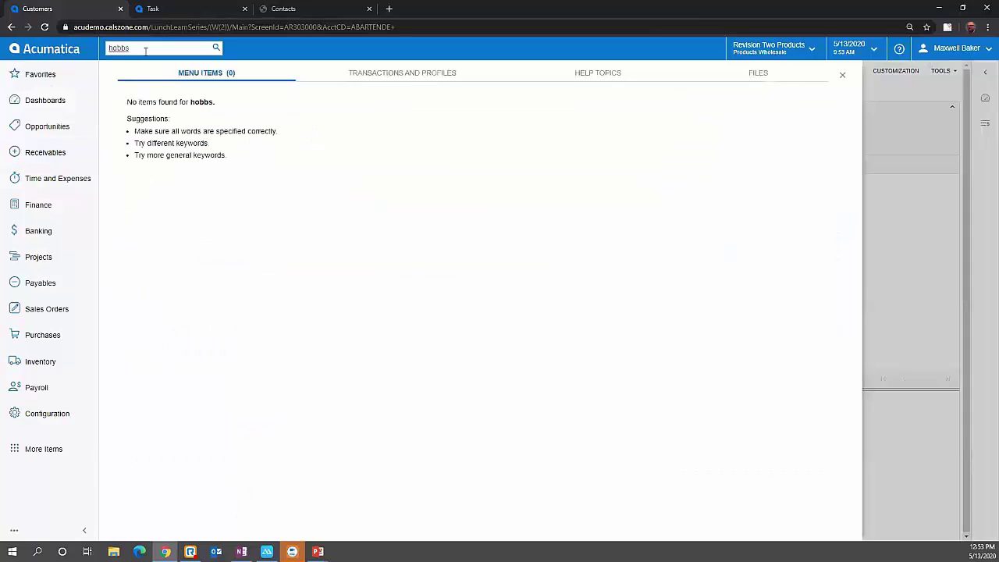
{"action": "left_click", "coordinate": [384, 74]}
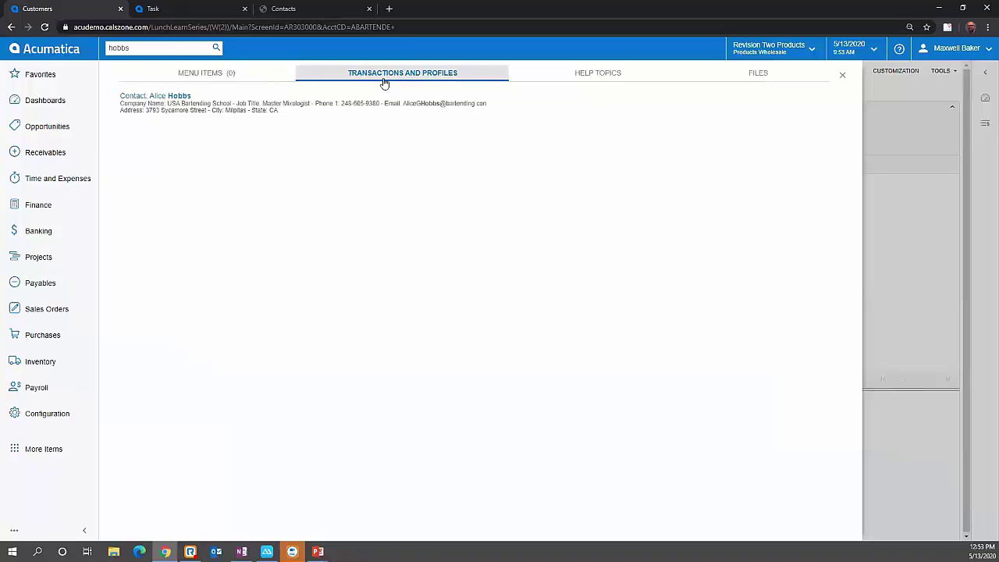
{"action": "left_click", "coordinate": [751, 83]}
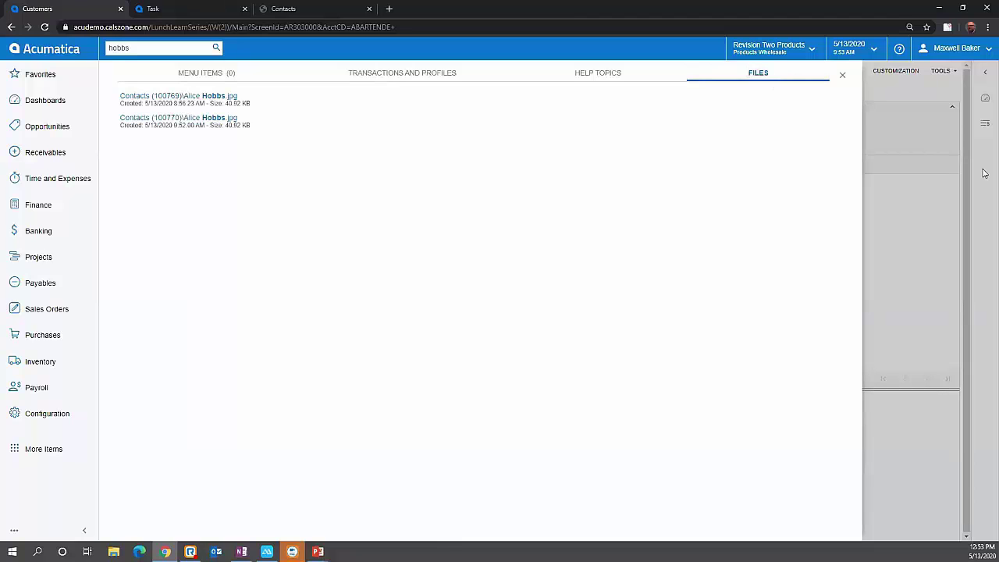
{"action": "left_click", "coordinate": [914, 111]}
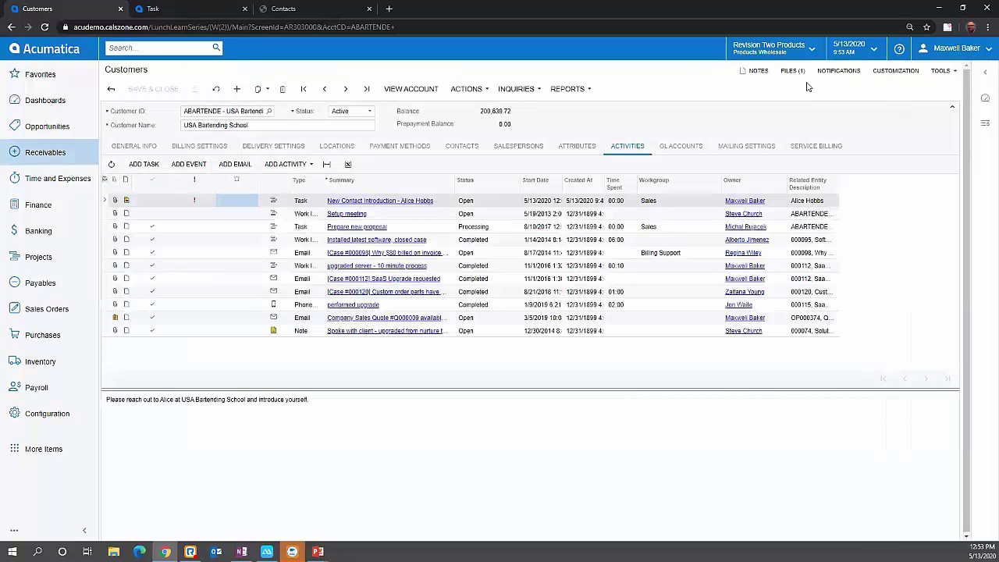
Open the file attachments of the New Contact Introduction task and request an upload using the mobile app
{"action": "left_click", "coordinate": [115, 199]}
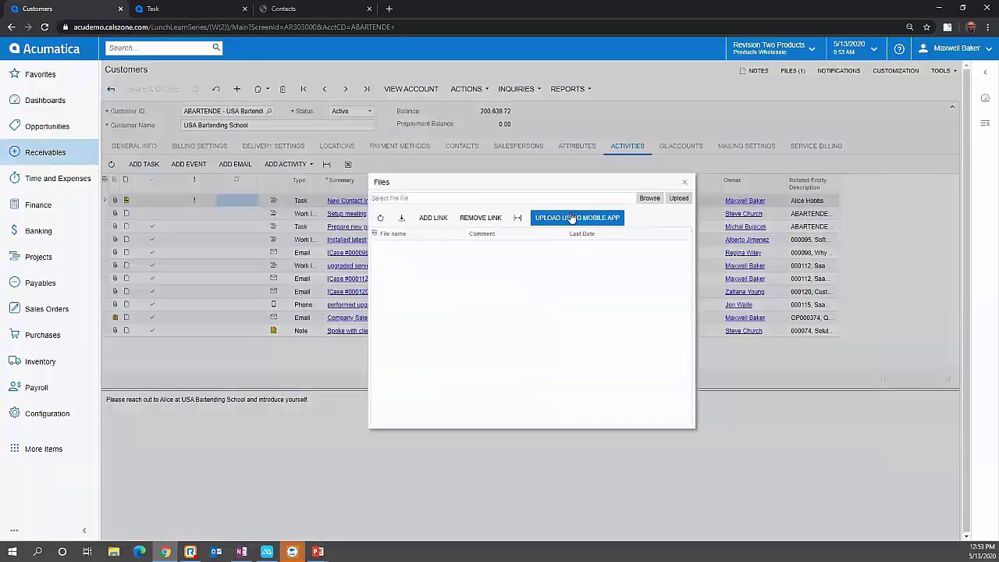
{"action": "left_click", "coordinate": [600, 218]}
{"action": "left_click", "coordinate": [602, 237]}
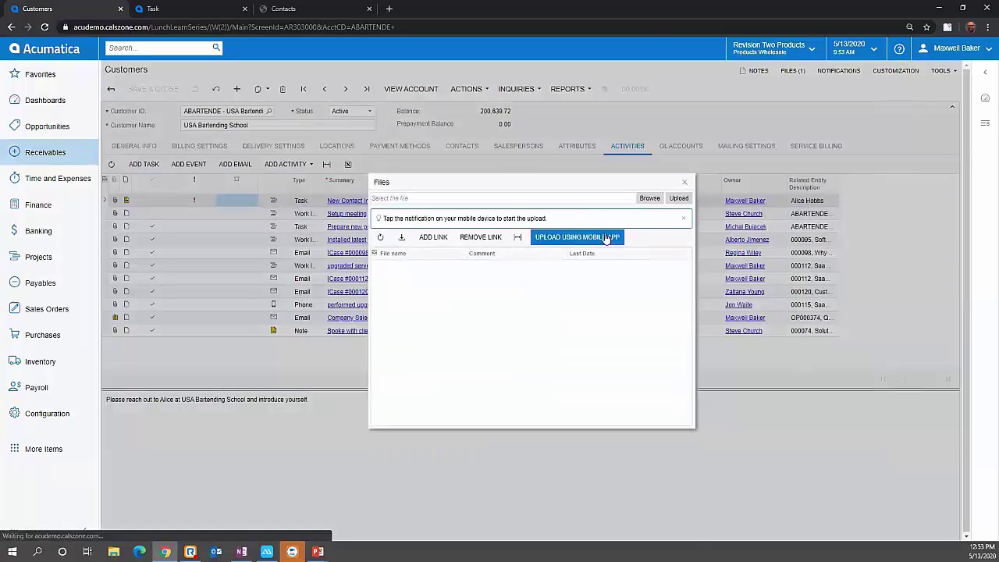